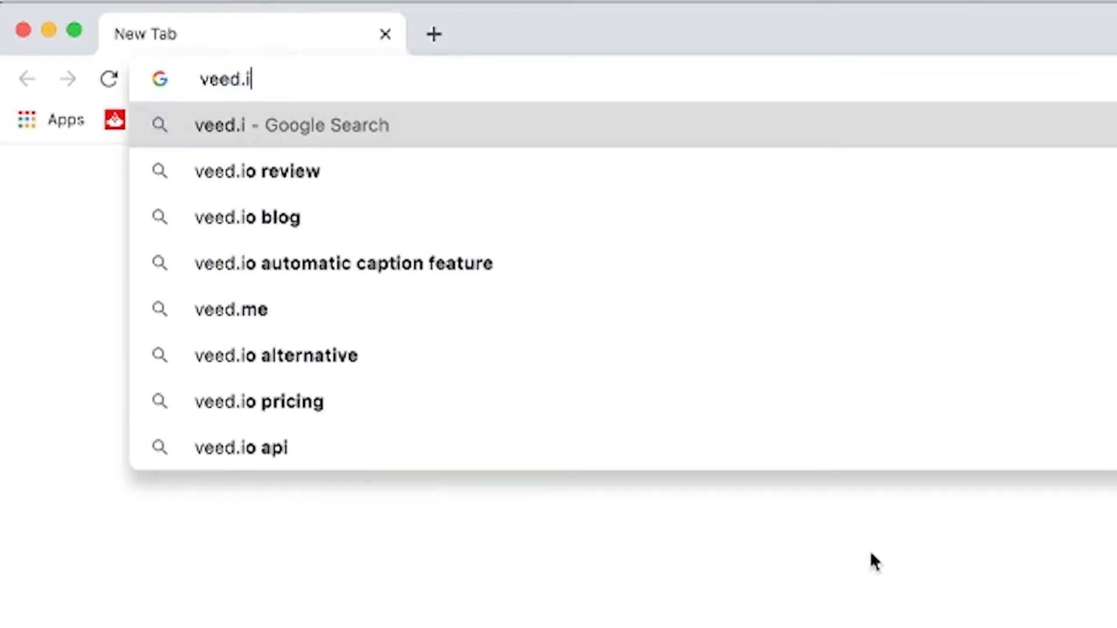
Step: Request a VEED magic login link for the account e-mail and find it in the Mail inbox
key("Return")
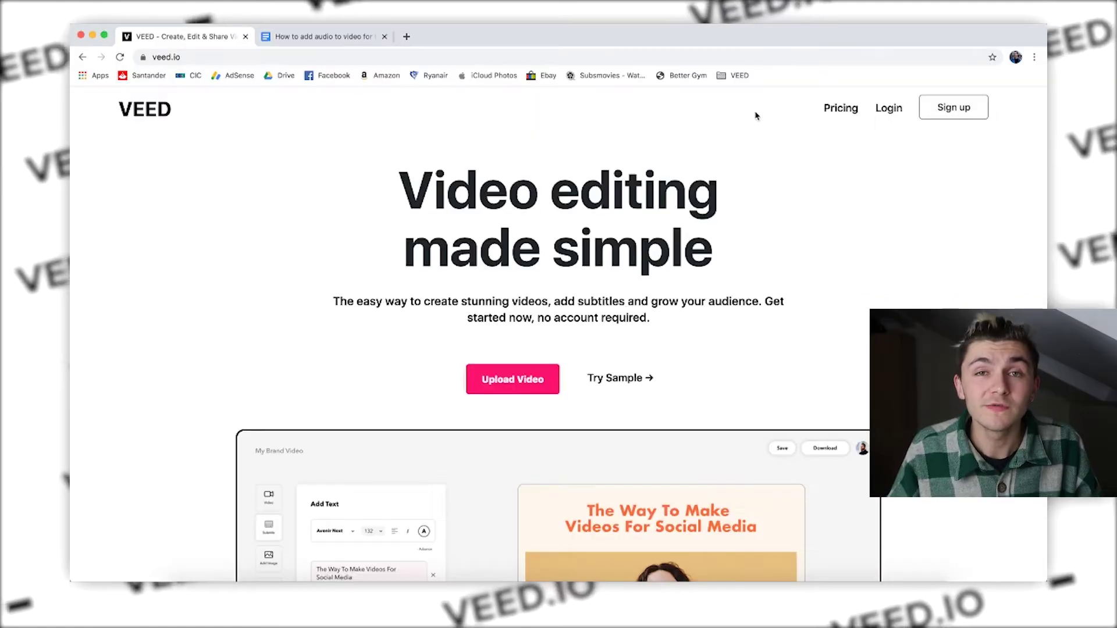
left_click(888, 109)
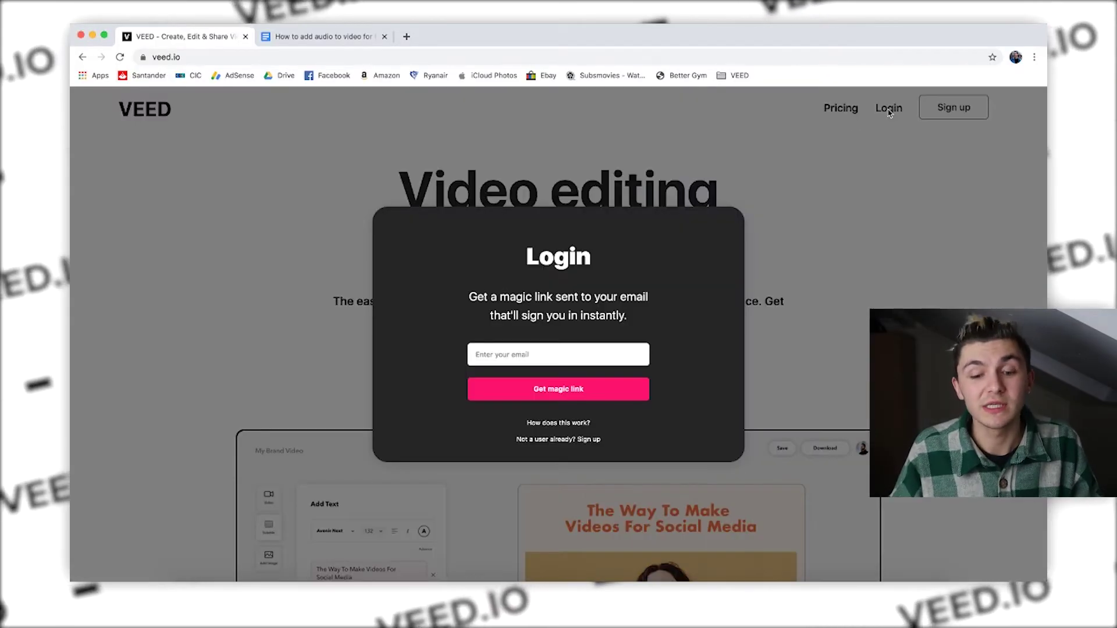
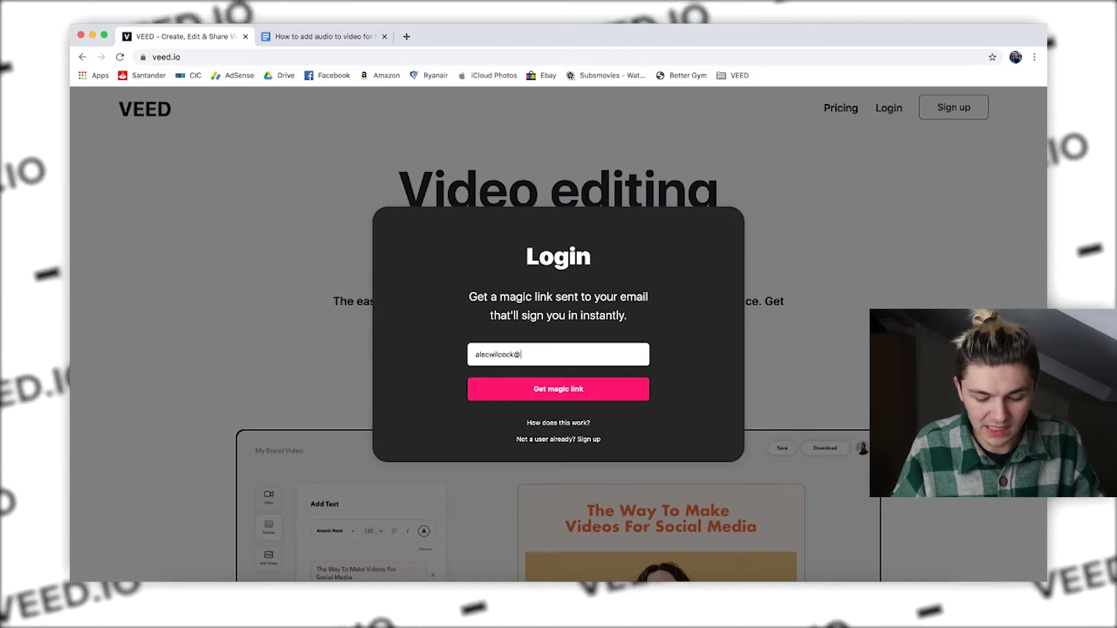
left_click(552, 393)
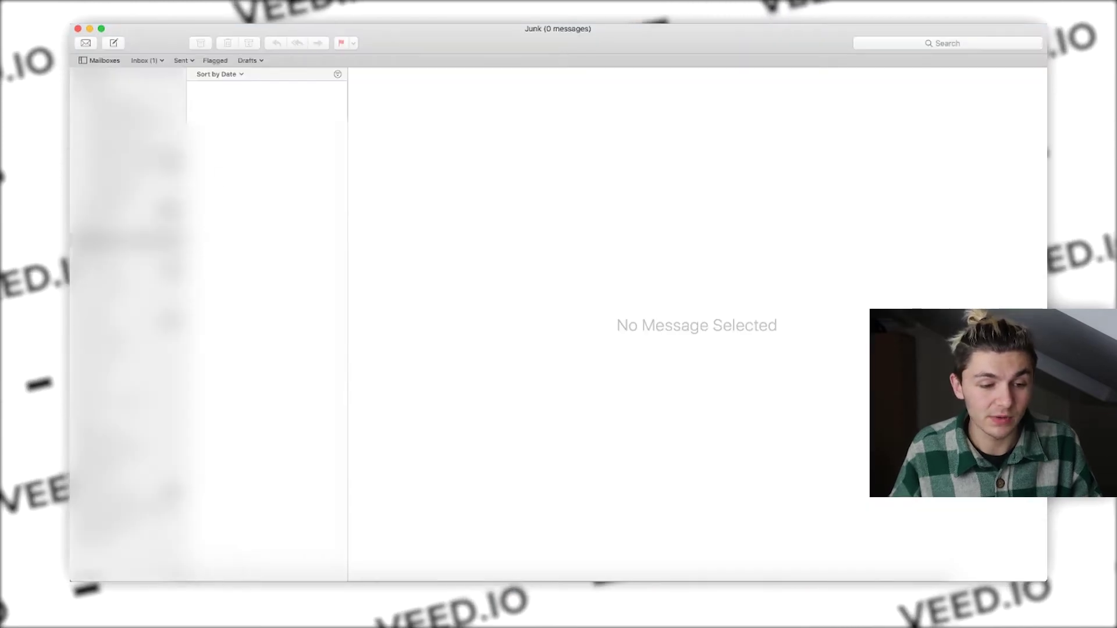
left_click(128, 133)
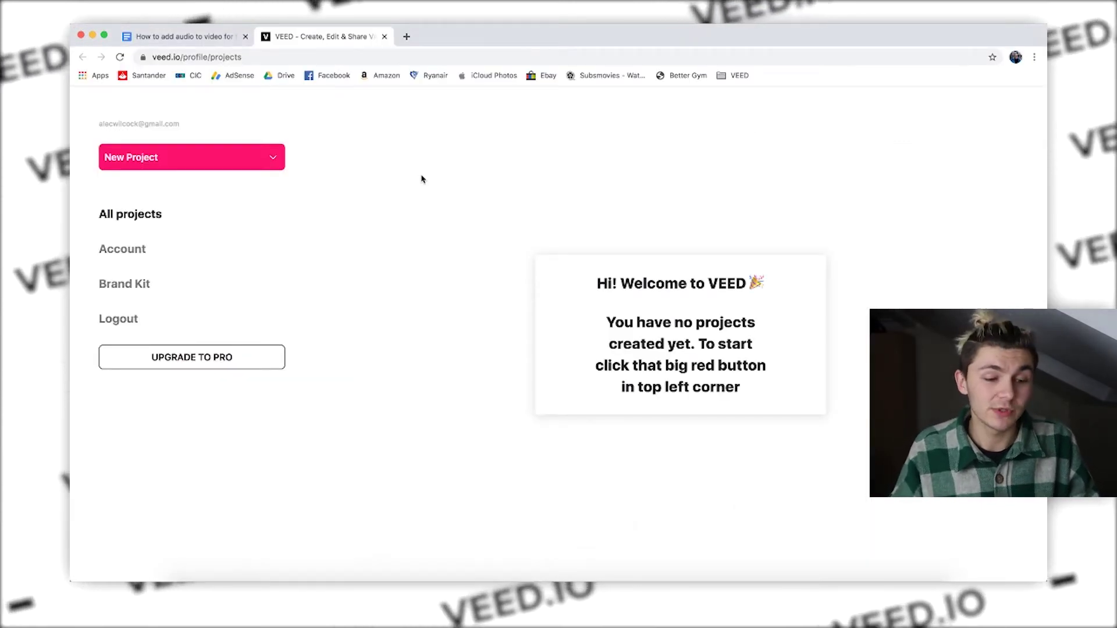
Step: Start a new VEED project by uploading the selfie .MOV from the VEED tutorial folder
left_click(207, 158)
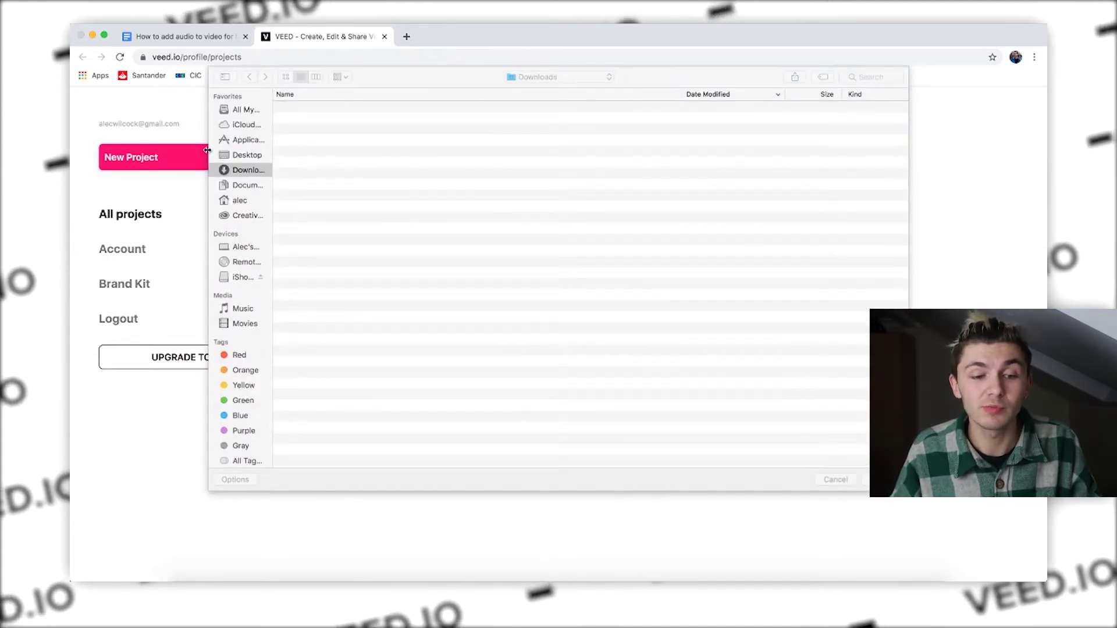
left_click(315, 110)
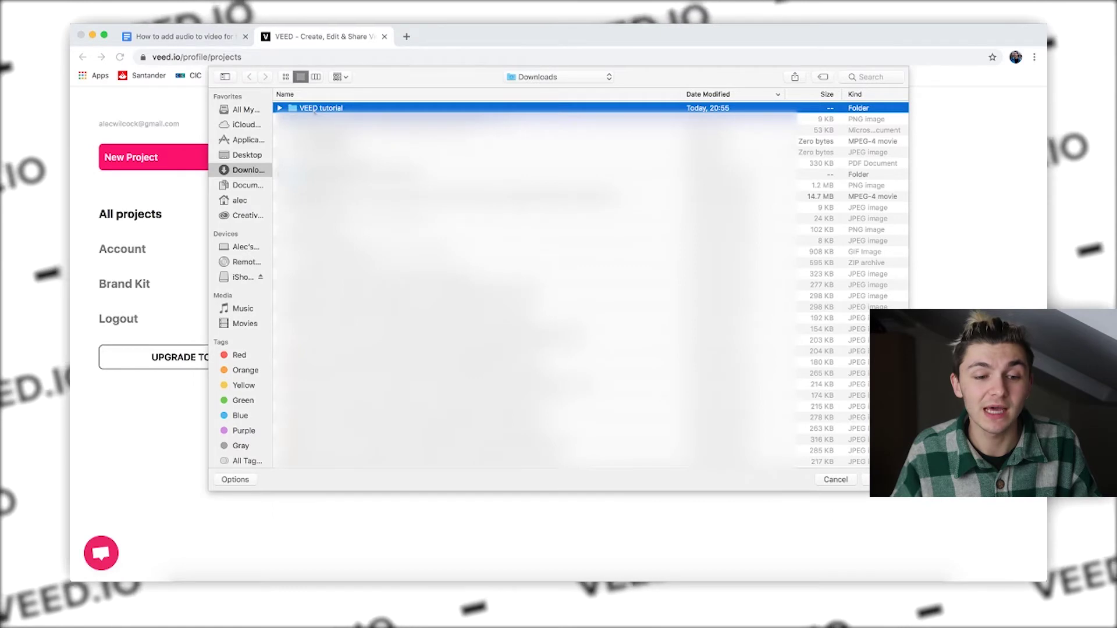
double_click(314, 109)
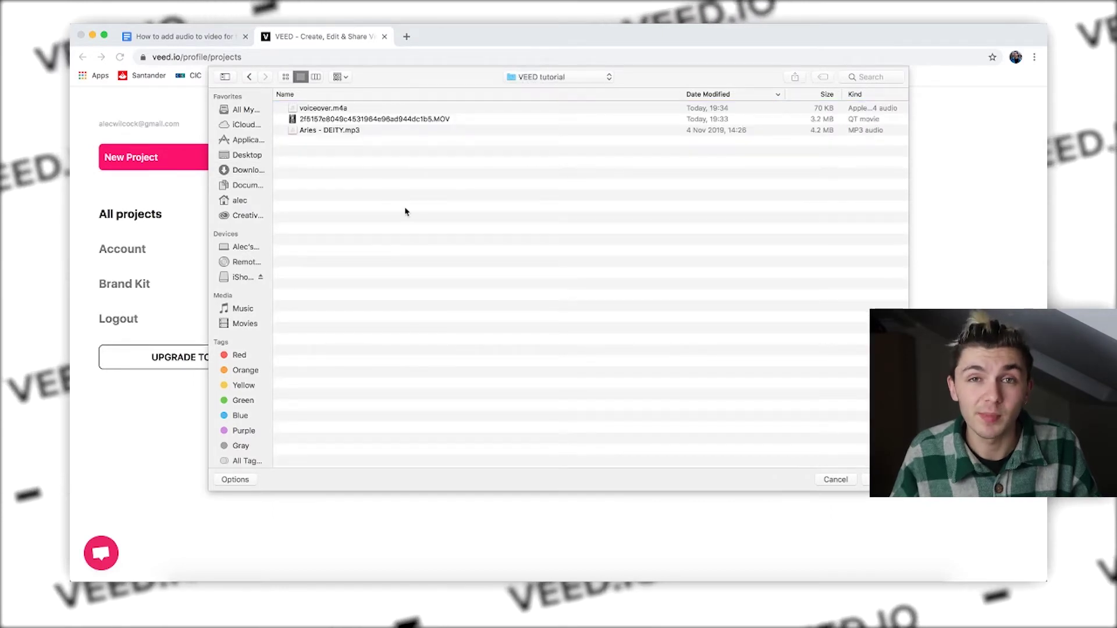
left_click(329, 120)
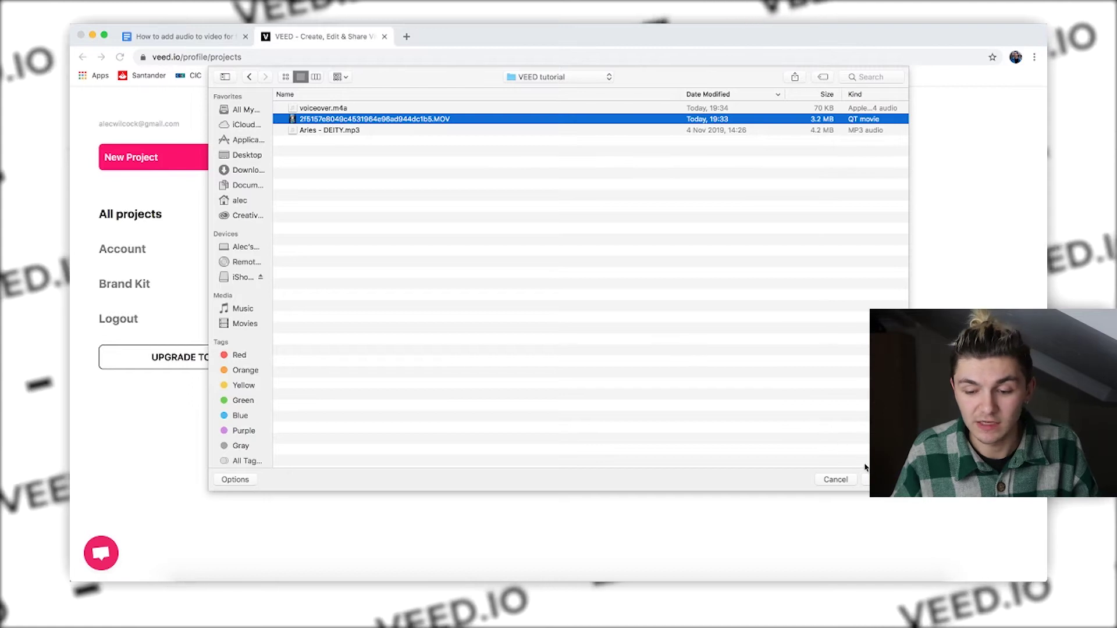
key("Return")
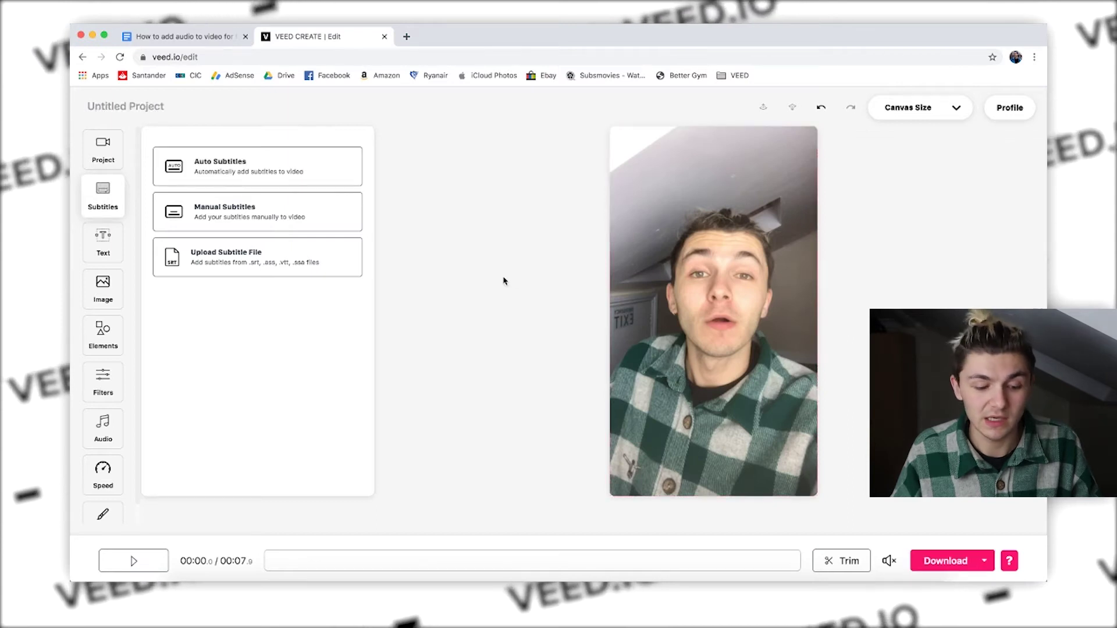
left_click(140, 561)
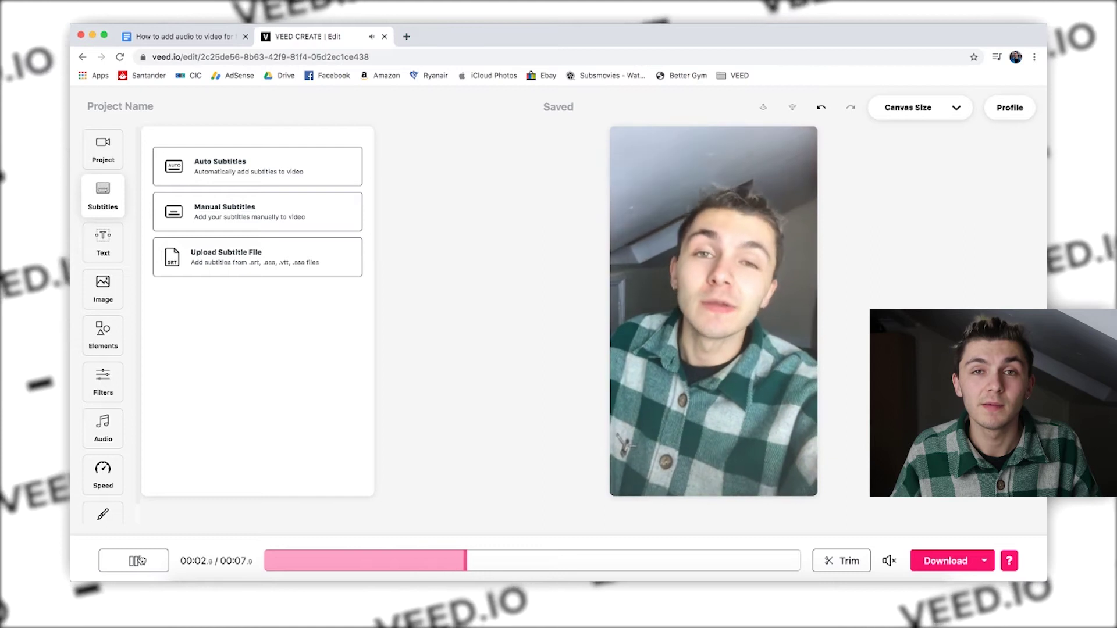
left_click(281, 563)
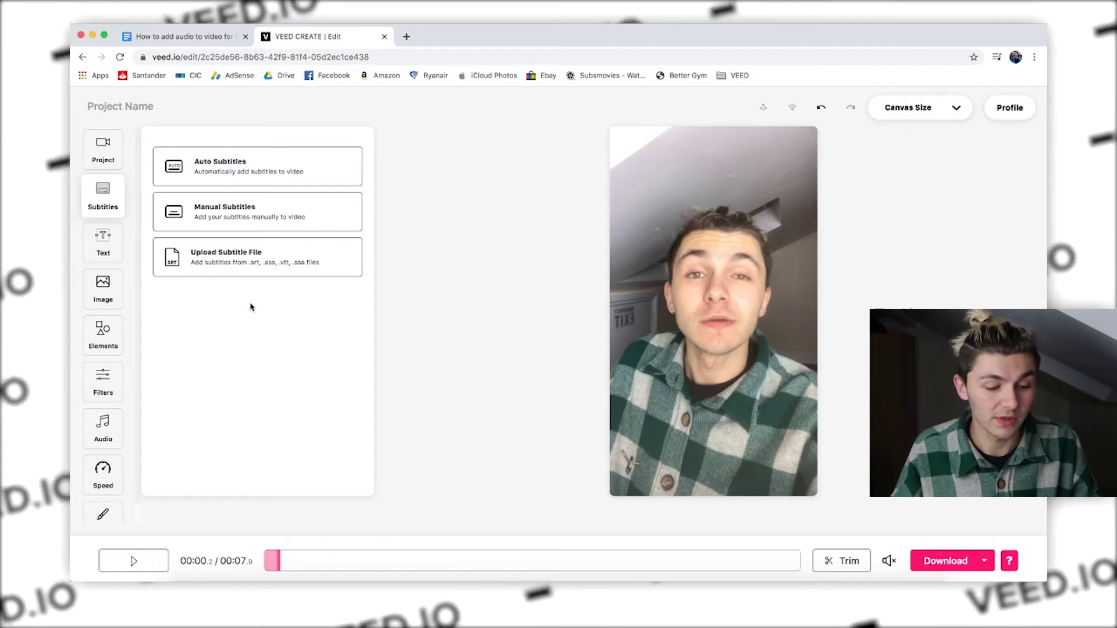
left_click(106, 432)
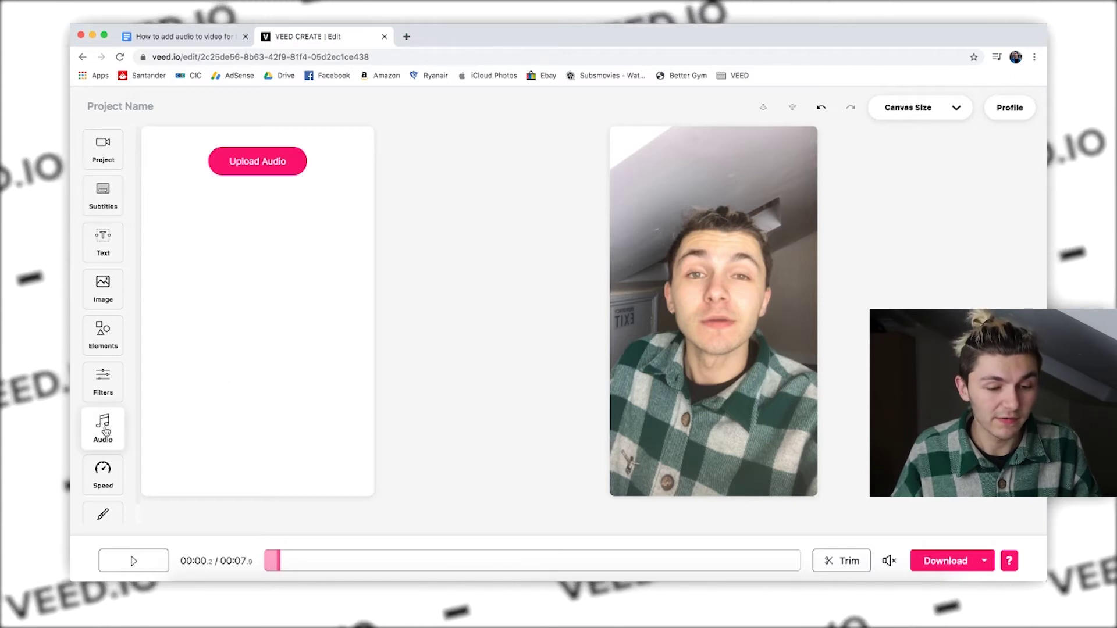
Step: Upload the Aries - DEITY.mp3 music track to the project
left_click(264, 162)
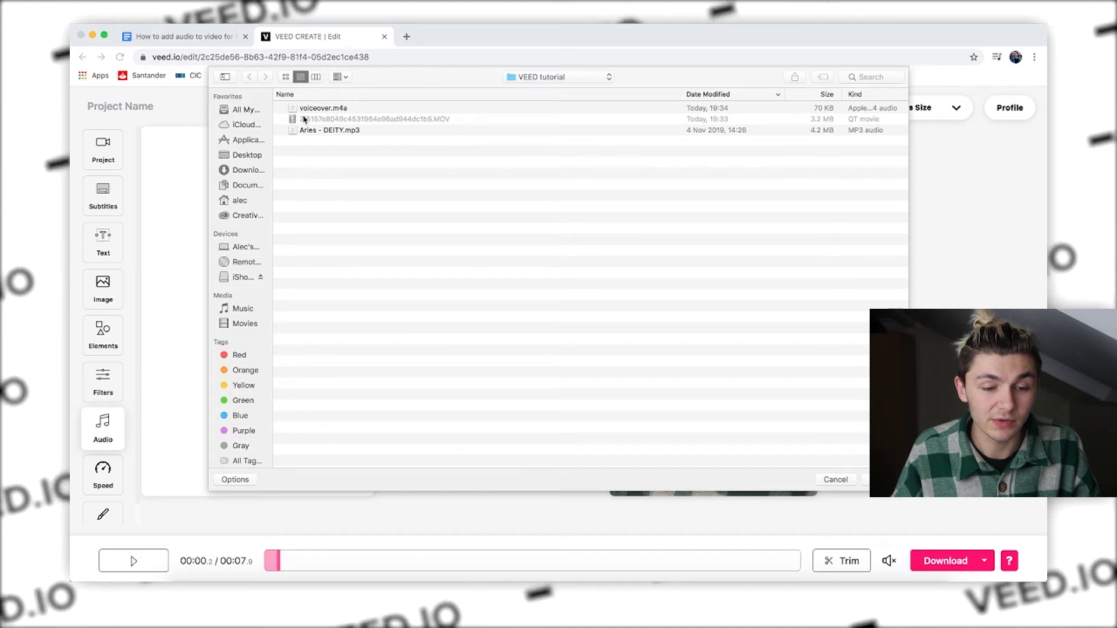
left_click(319, 131)
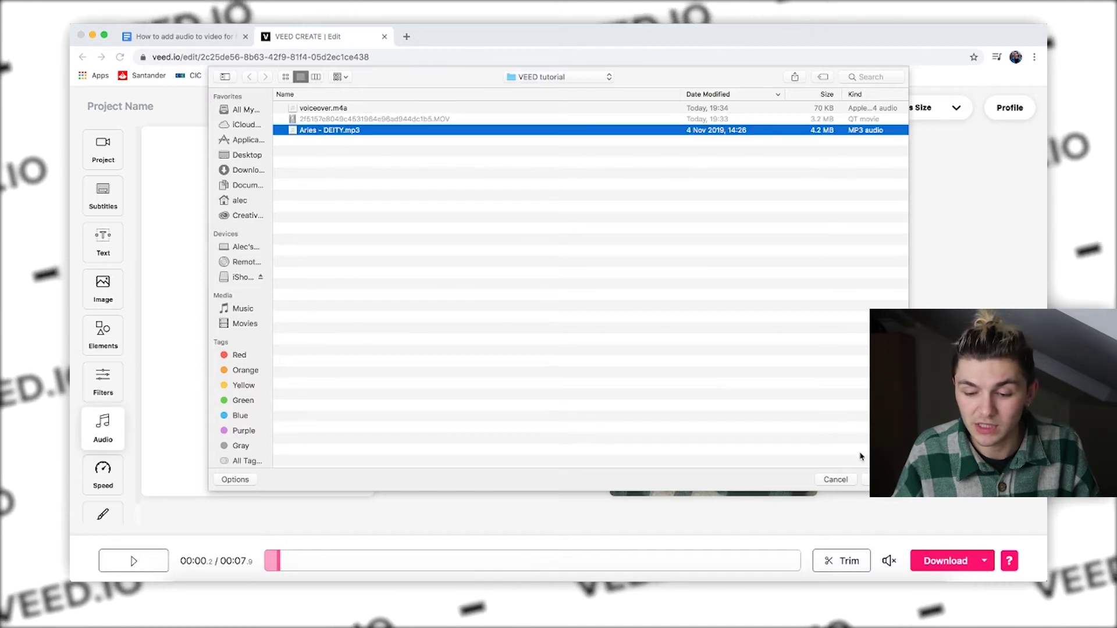
left_click(885, 479)
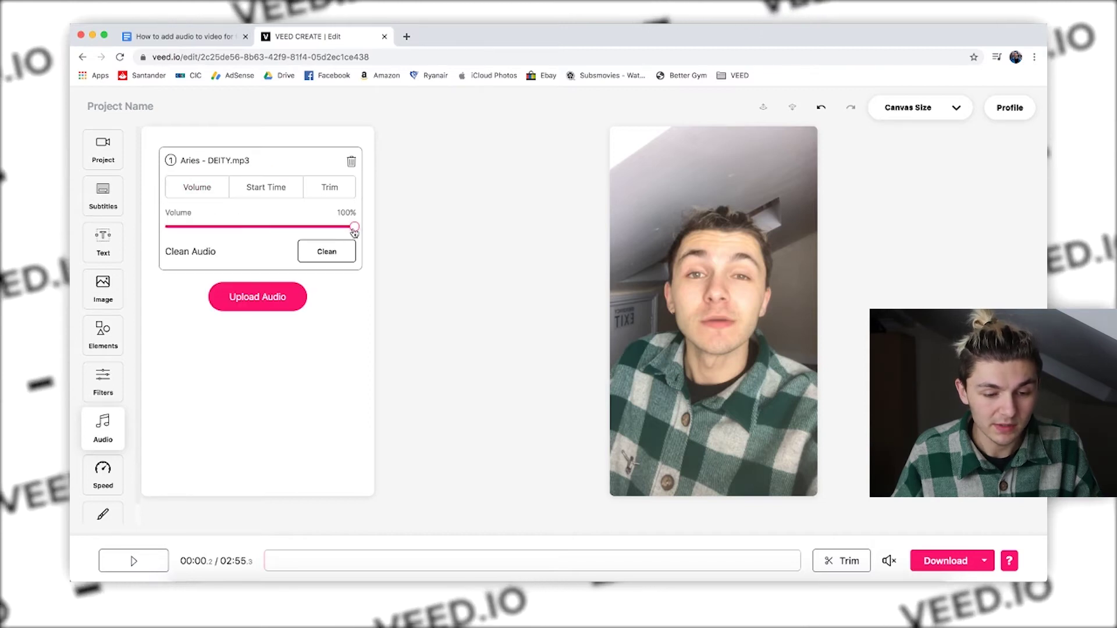
Step: Preview the music at a lower volume, then set the track's volume to 71%
left_click_drag(301, 231, 242, 228)
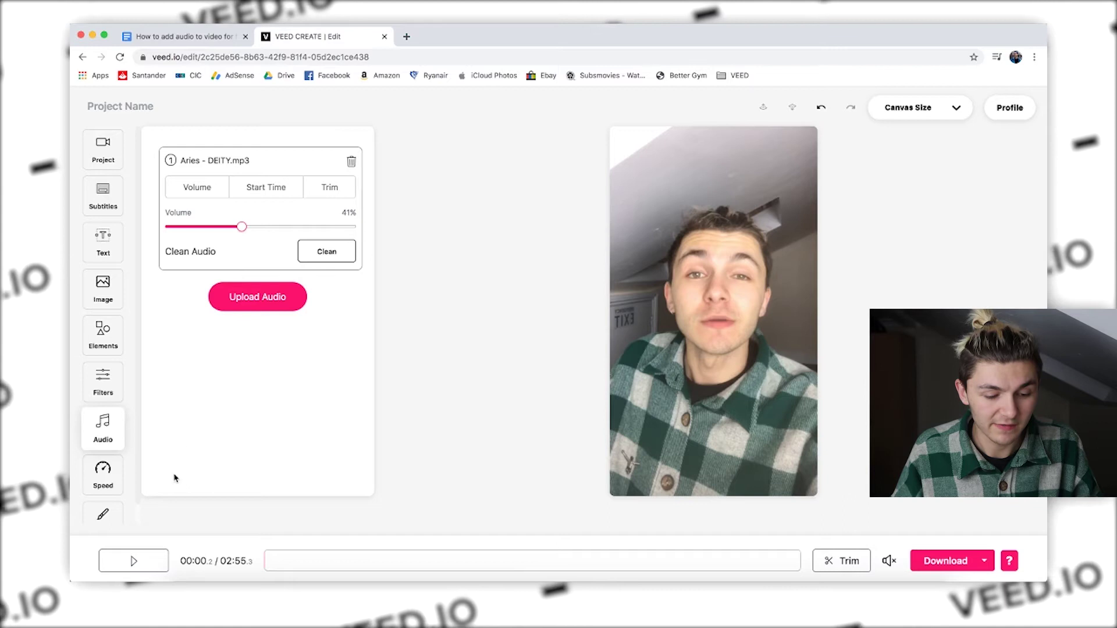
left_click(146, 562)
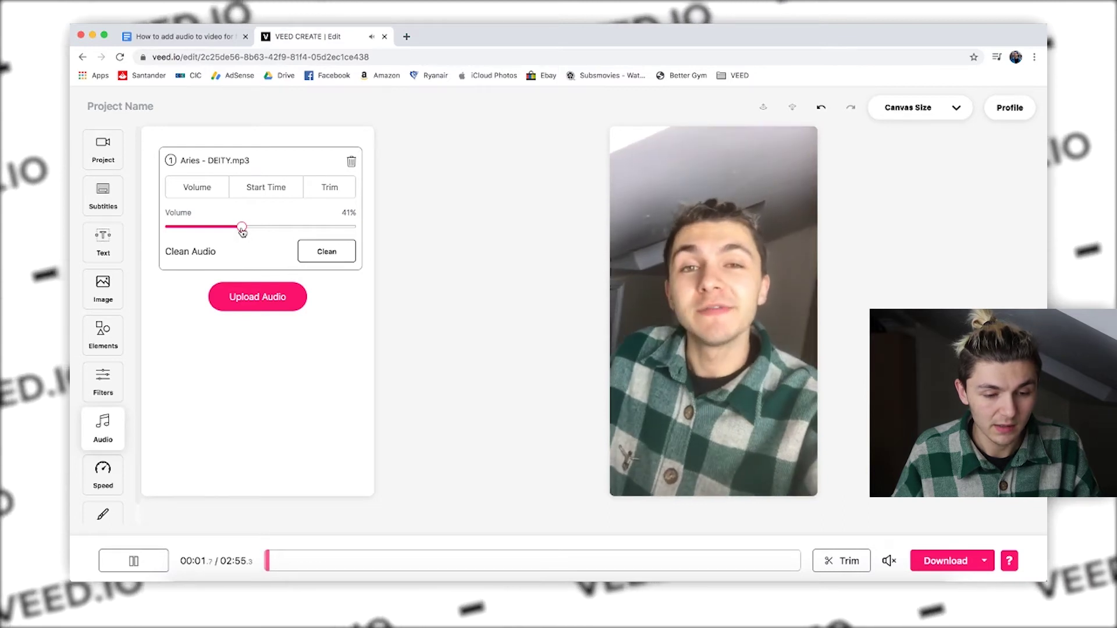
left_click_drag(241, 227, 299, 227)
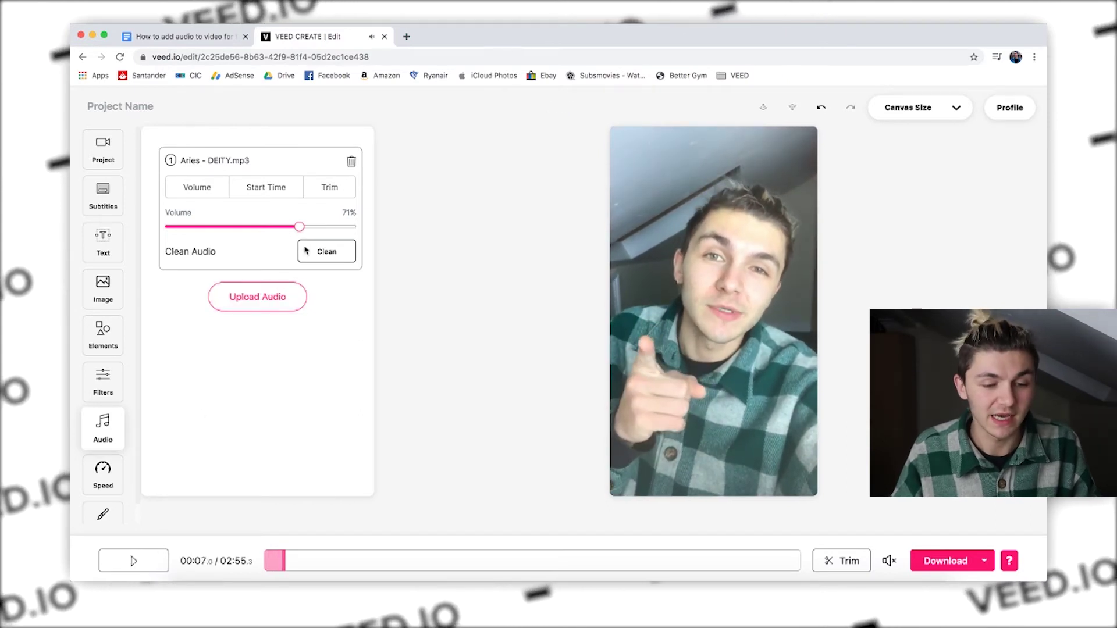
Step: Delete the Aries - DEITY.mp3 track, drag the project volume to zero, and begin a new audio upload
left_click(352, 161)
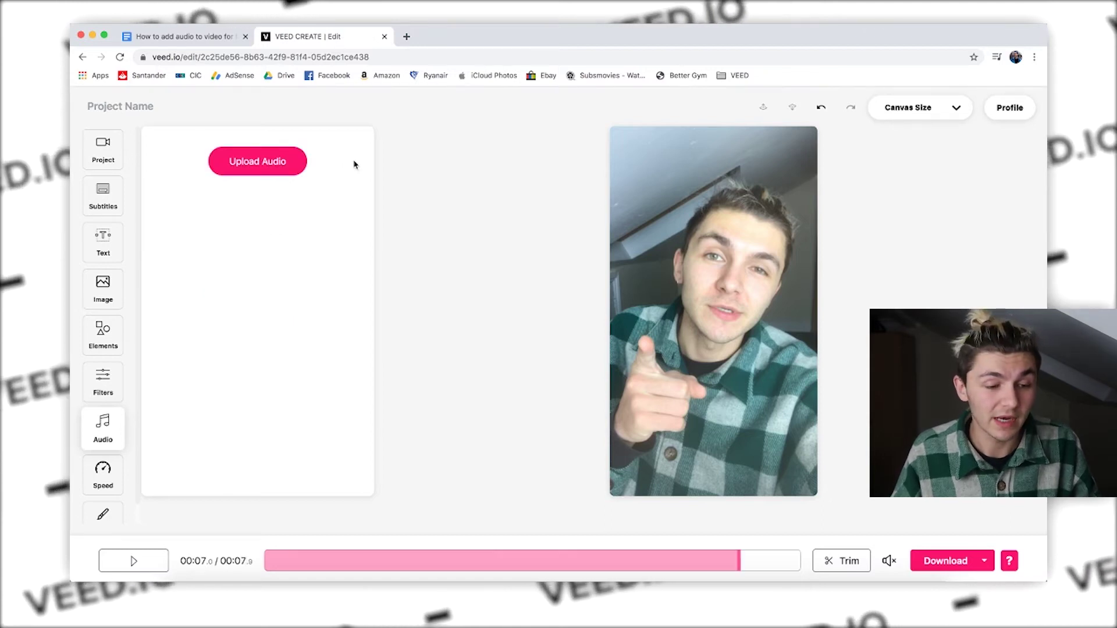
left_click(112, 153)
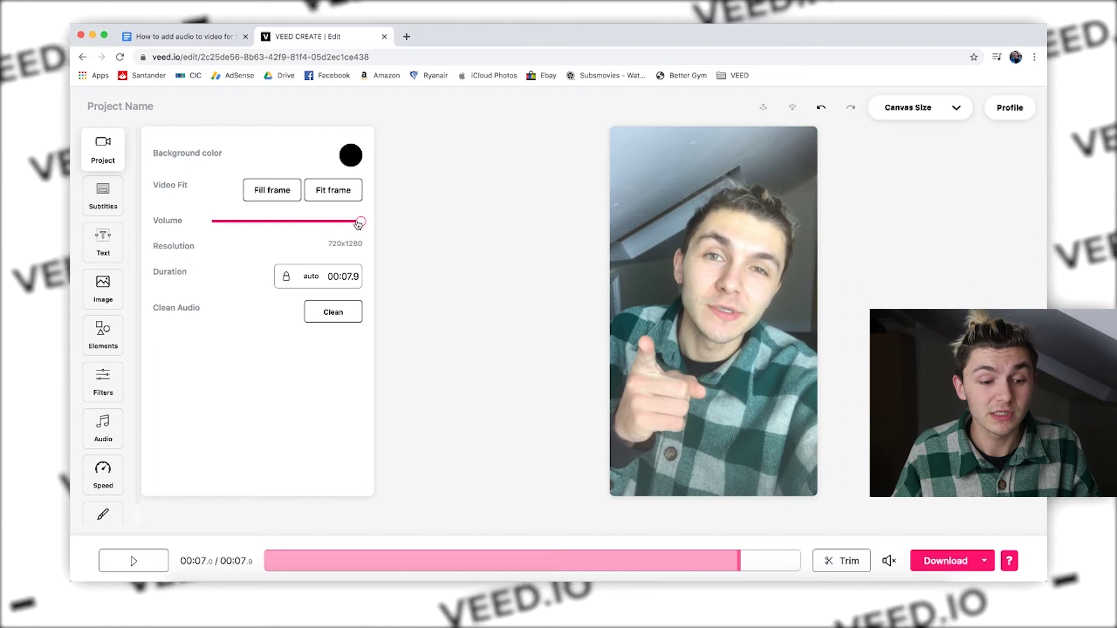
left_click_drag(359, 225, 210, 224)
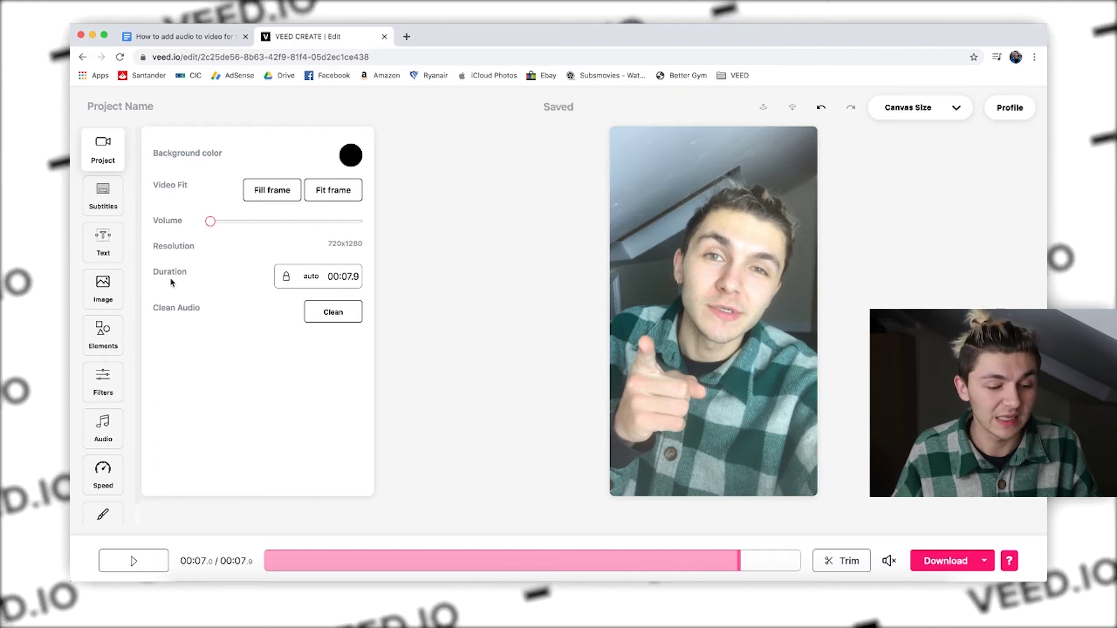
left_click(103, 431)
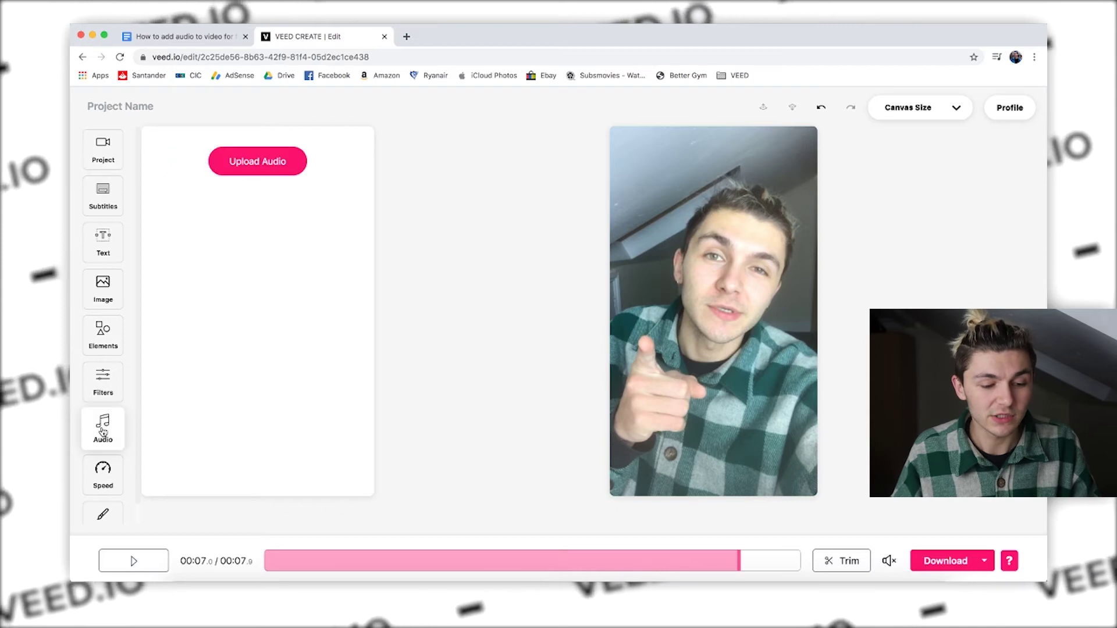
left_click(264, 166)
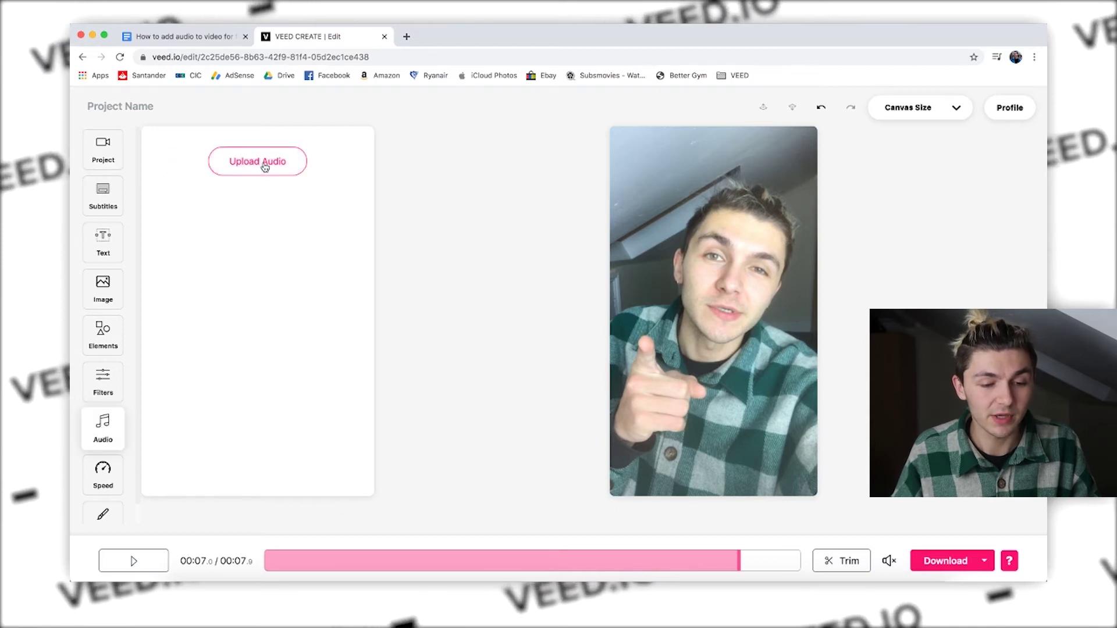
Step: Upload voiceover.m4a at 100% volume, confirm the project audio is still muted, and rewind the preview
left_click(330, 111)
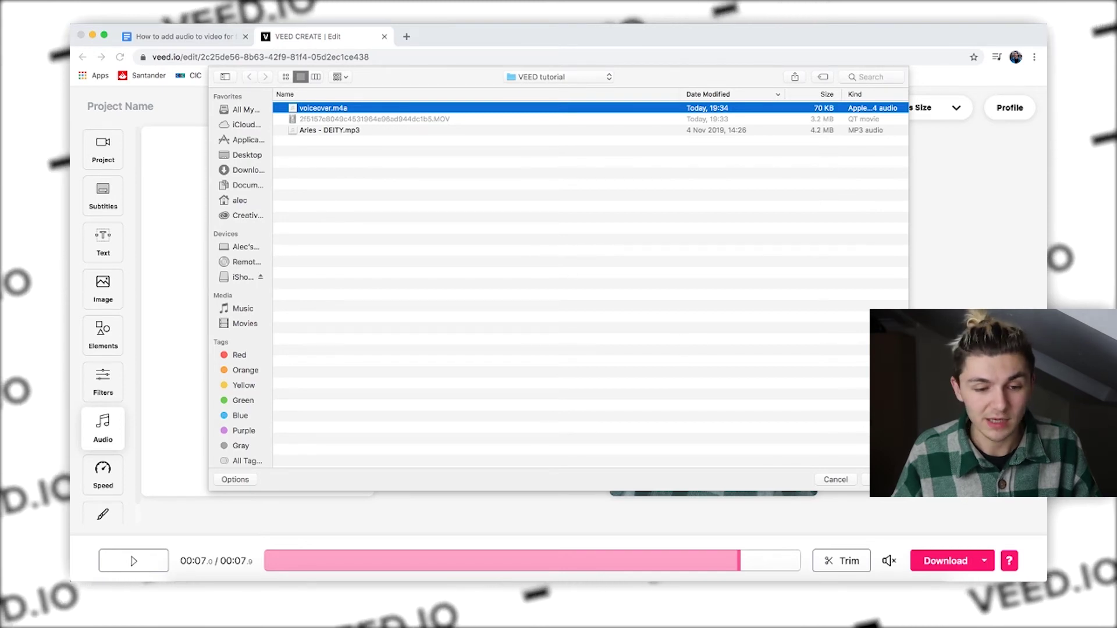
left_click(884, 479)
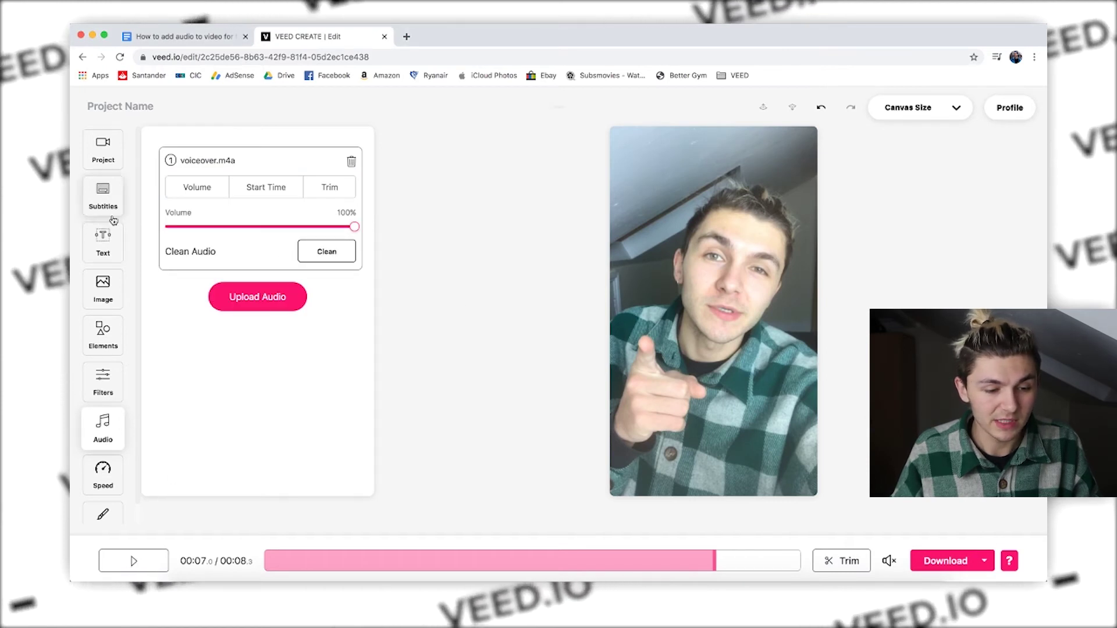
left_click(104, 160)
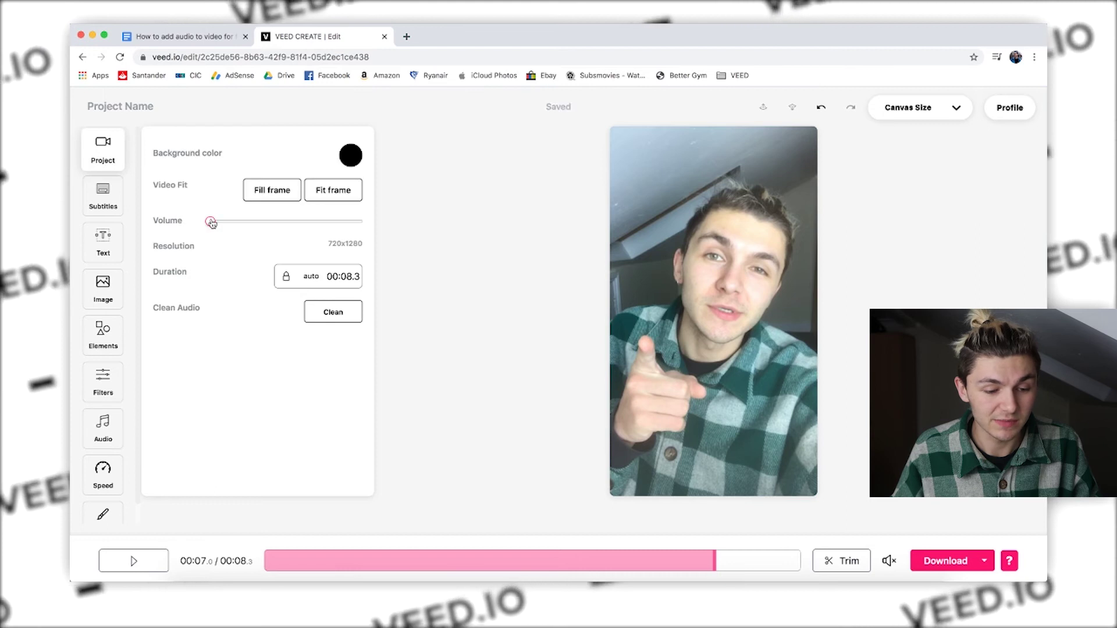
left_click(106, 433)
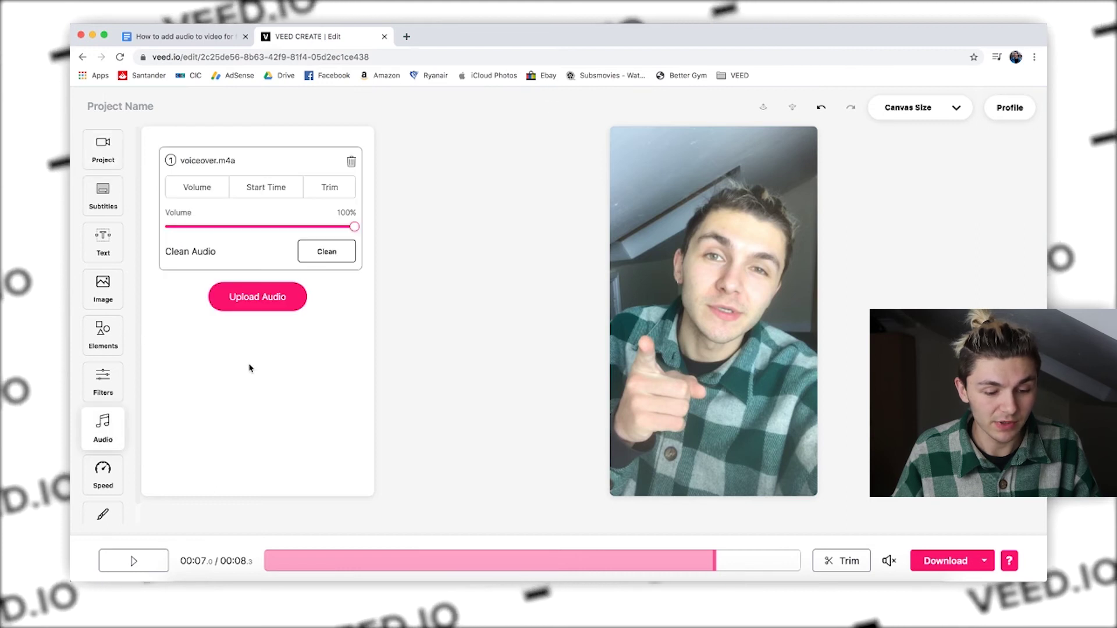
left_click_drag(251, 560, 231, 556)
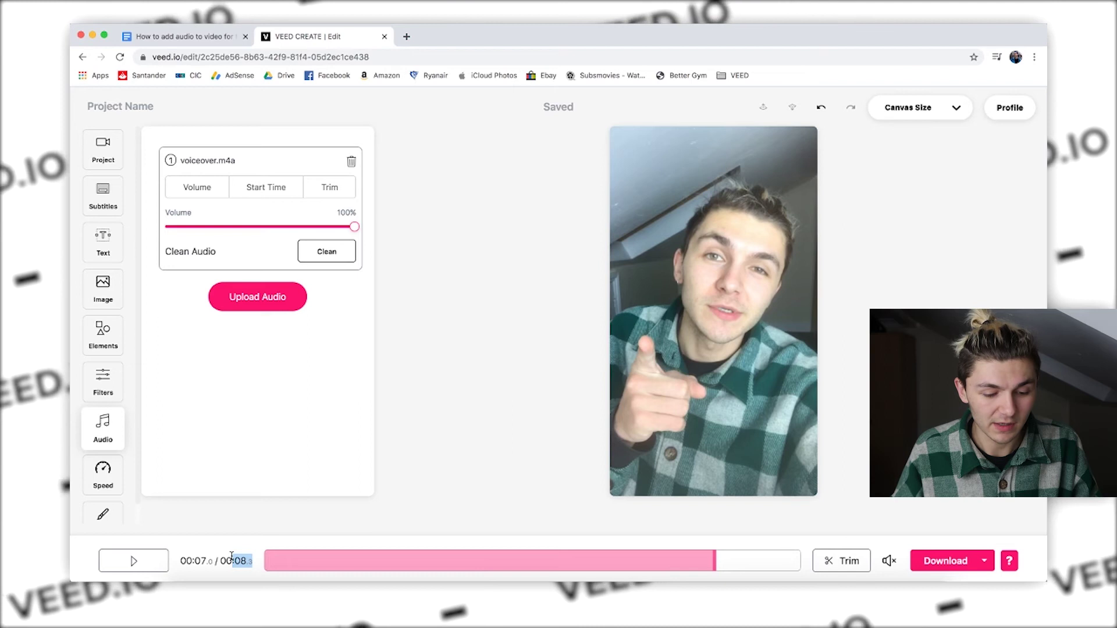
left_click(271, 562)
Step: Preview the voiceover edit from the start, then export and download it as MP4
left_click(150, 567)
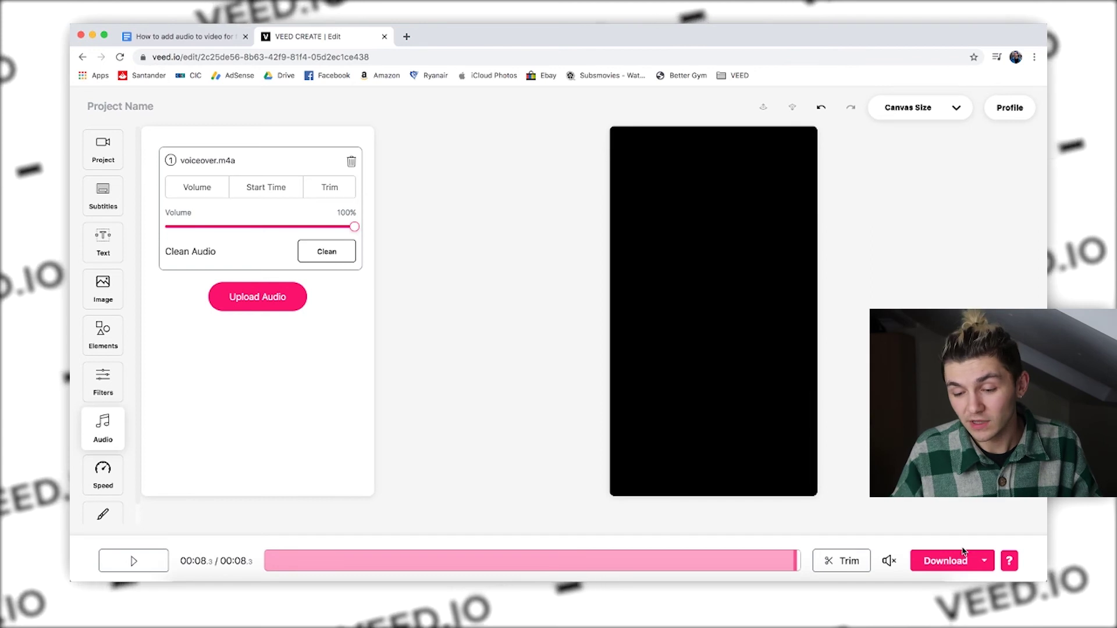
left_click(958, 567)
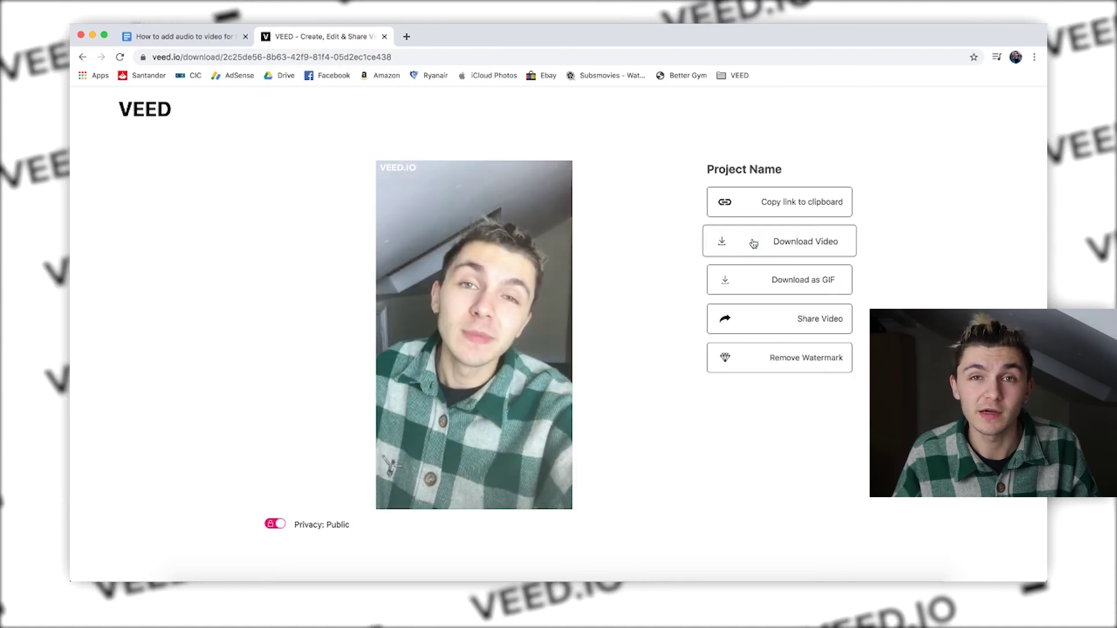
left_click(753, 243)
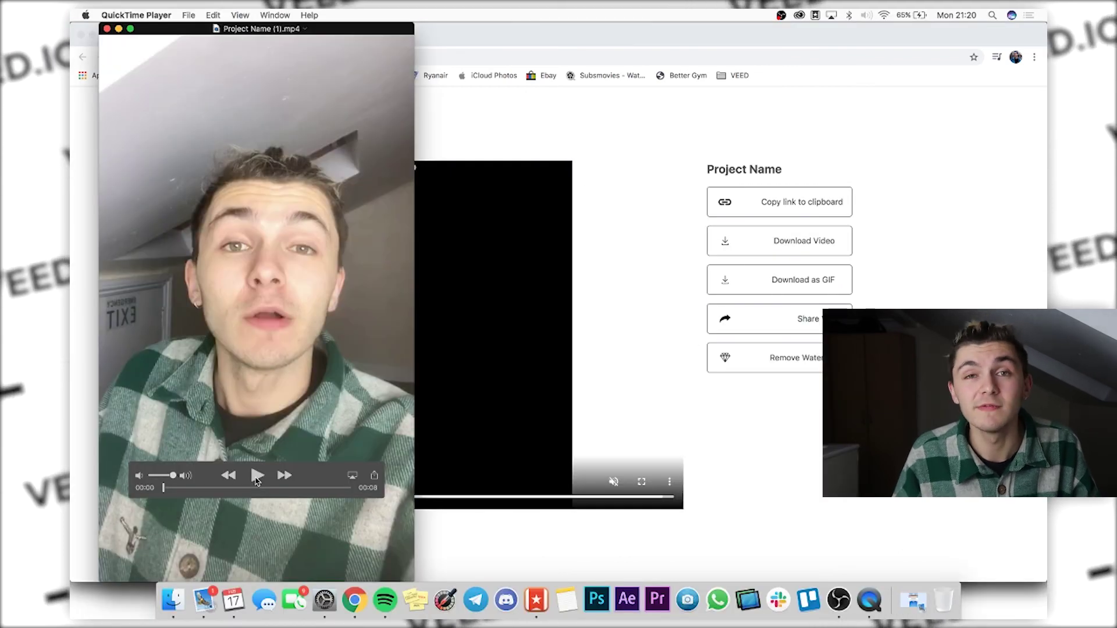
Step: Play Project Name (1).mp4 in QuickTime Player and pause it around 6 seconds
left_click(256, 476)
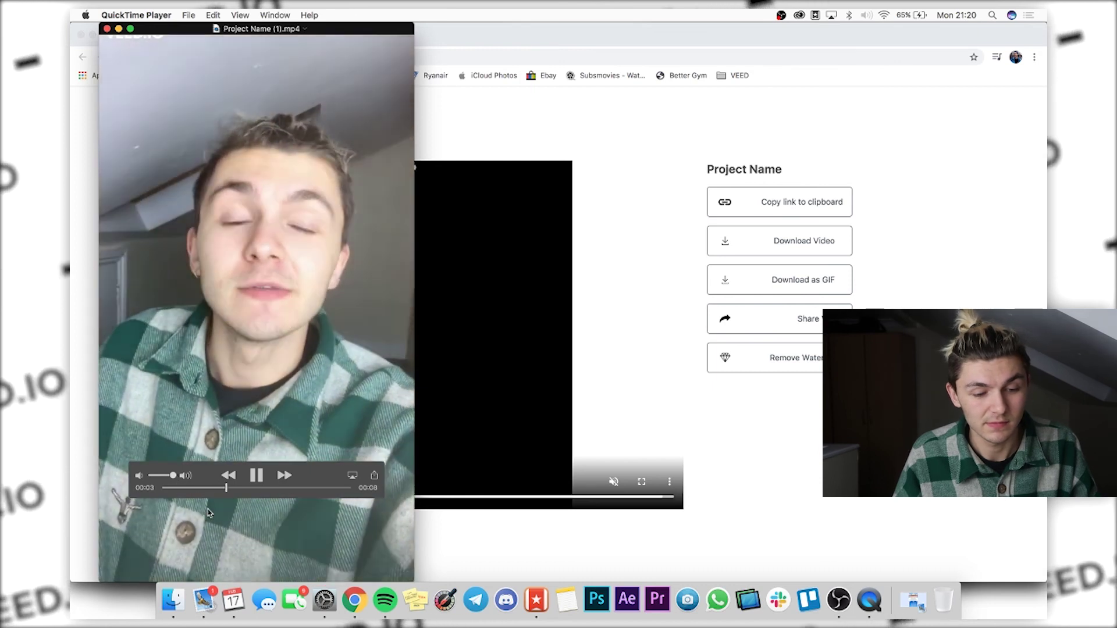
left_click(258, 476)
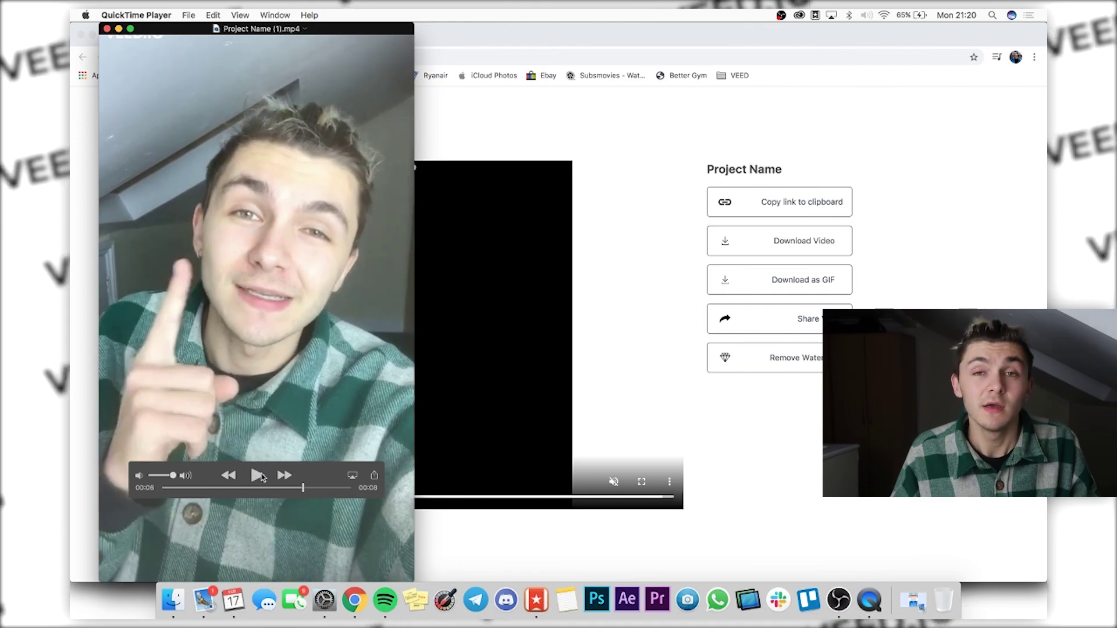